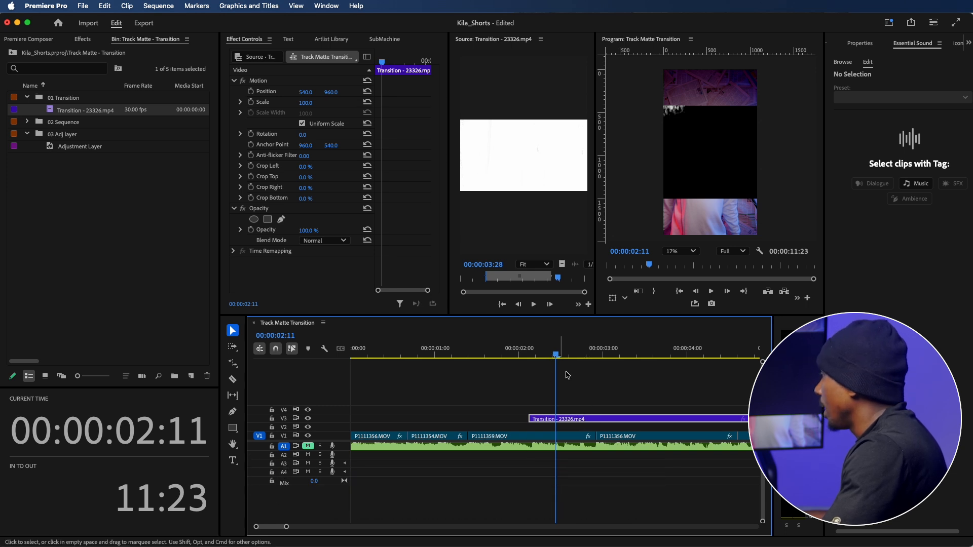
# Step: Duplicate the P1111356.MOV clip from V1 onto V2, starting it and the V3 transition clip at 00:00:02:11
pyautogui.click(614, 436)
pyautogui.moveTo(617, 436); pyautogui.dragTo(591, 433)
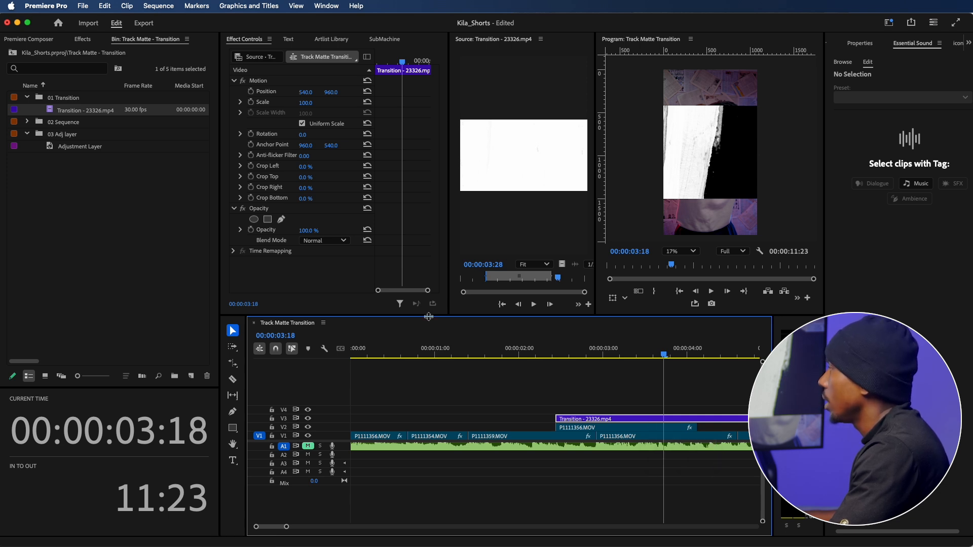
pyautogui.click(635, 405)
# Step: Set the V3 transition clip's rotation to -90° and play back the rotated transition
pyautogui.click(636, 419)
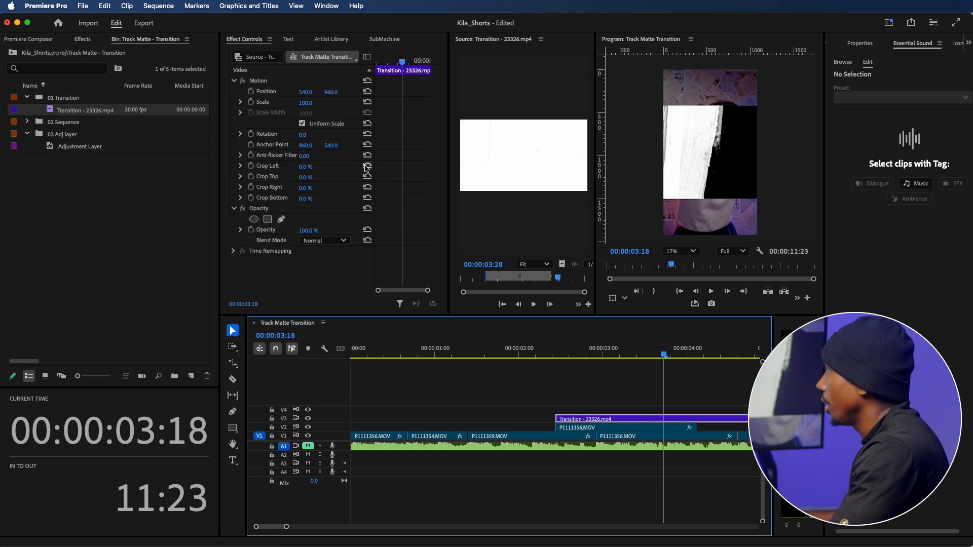
pyautogui.click(305, 135)
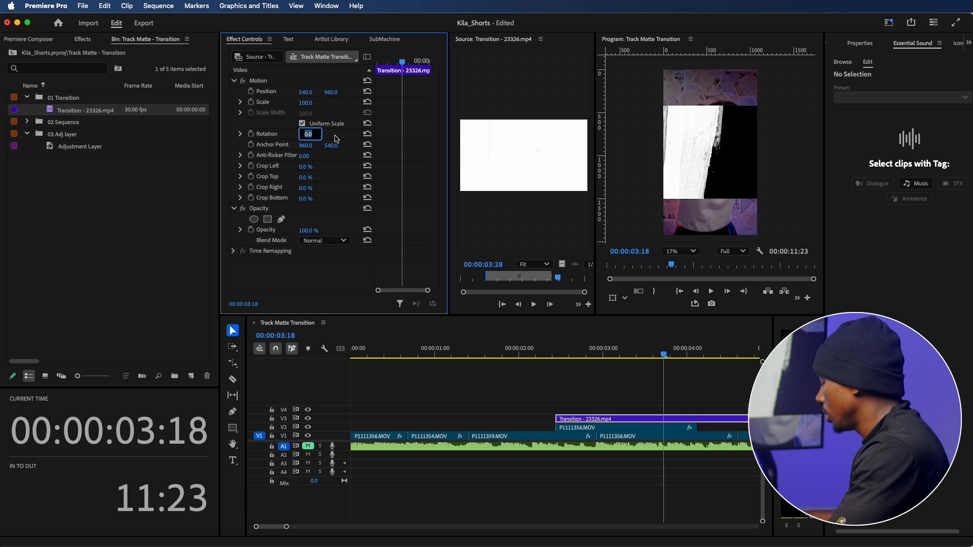
pyautogui.click(349, 282)
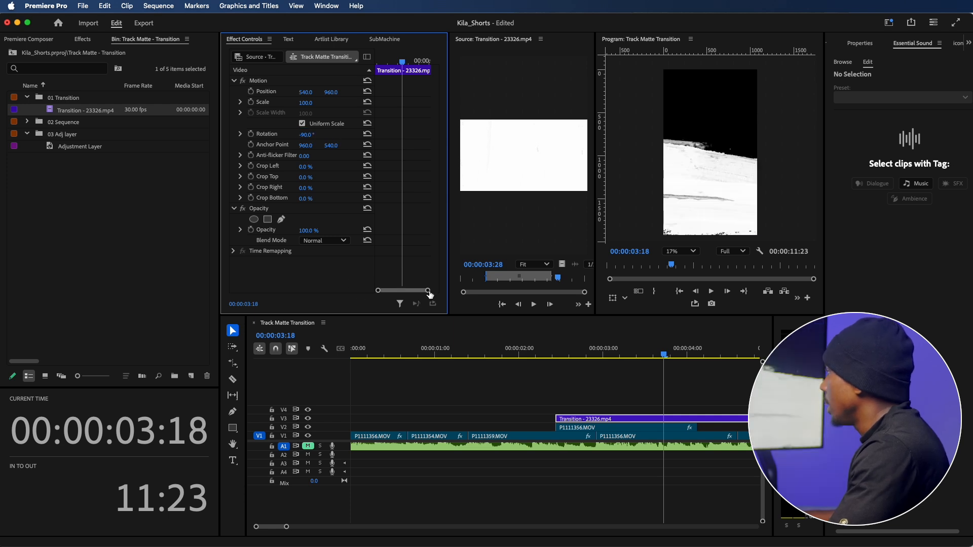
pyautogui.click(541, 349)
pyautogui.press('space')
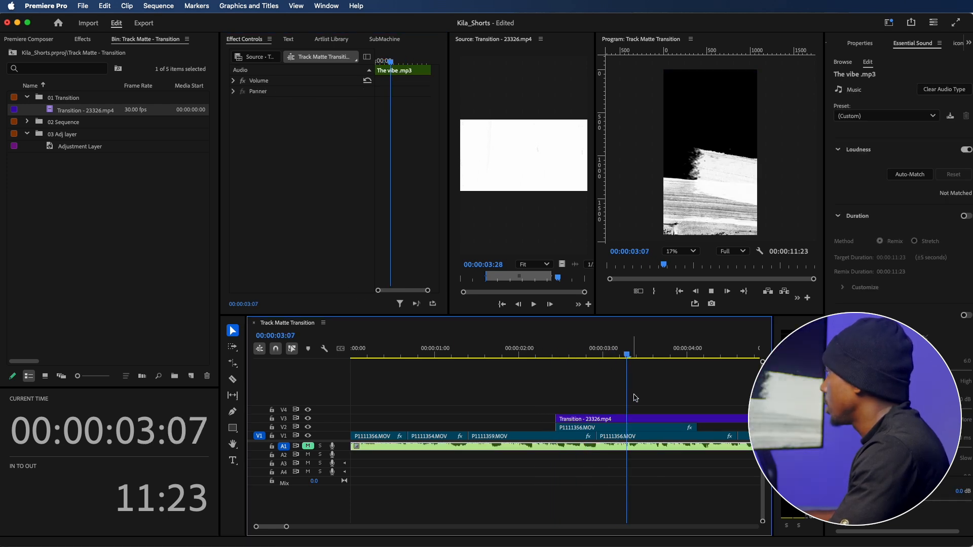
# Step: Rate-stretch the V3 transition clip to the length of the P1111356.MOV clip on V2, and play it back
pyautogui.click(635, 420)
pyautogui.press('-')
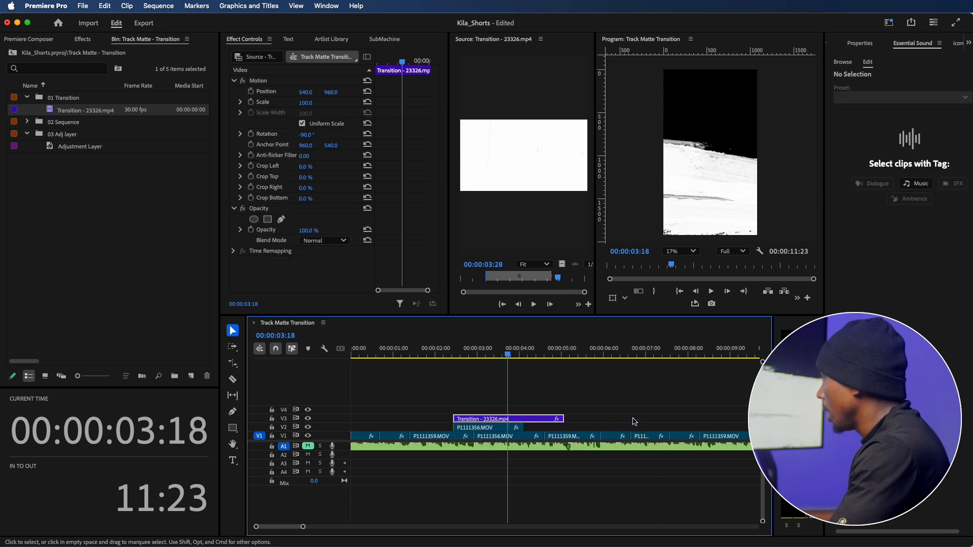
pyautogui.press('r')
pyautogui.moveTo(561, 419); pyautogui.dragTo(523, 417)
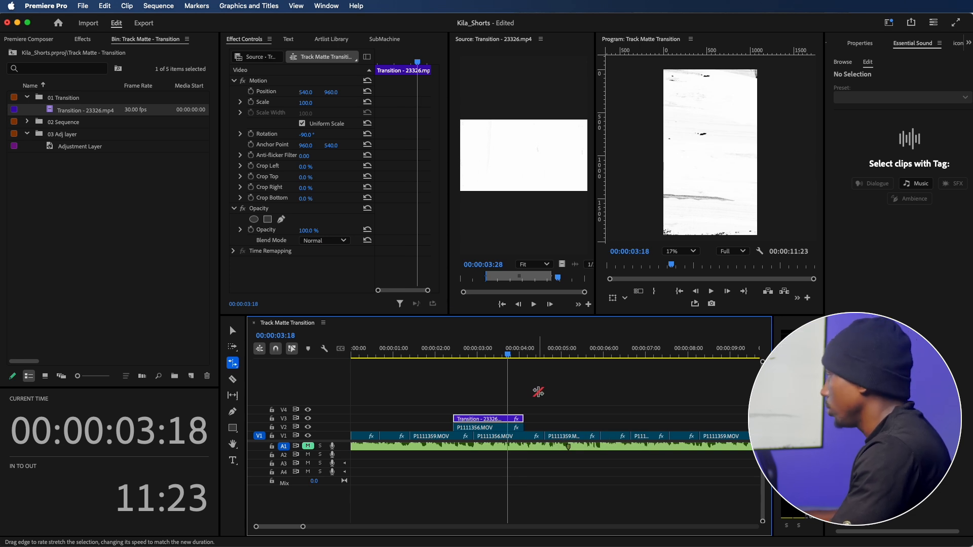
pyautogui.press('v')
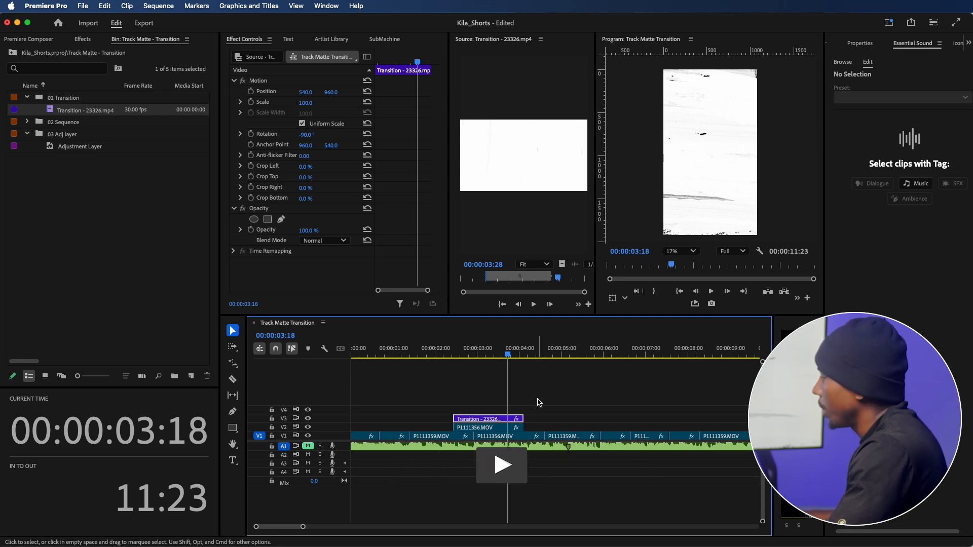
pyautogui.moveTo(445, 355); pyautogui.dragTo(470, 356)
pyautogui.press('space')
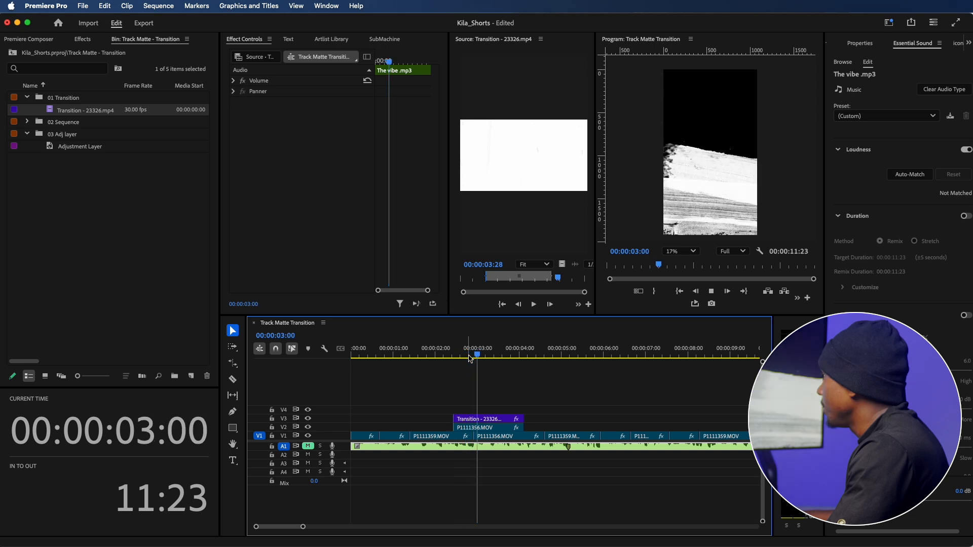
pyautogui.press('space')
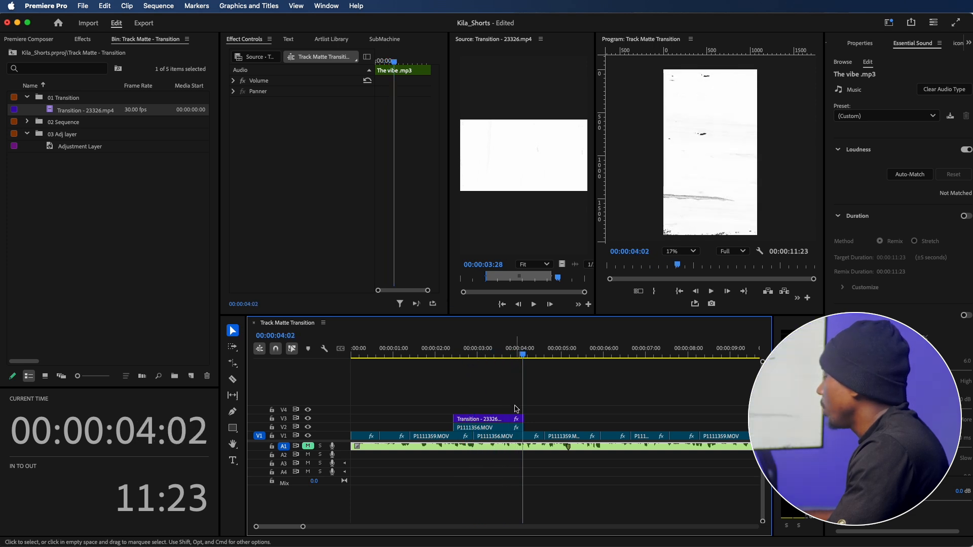
# Step: Hide track V3 and apply the Tint effect to the P1111356.MOV clip on V2
pyautogui.click(496, 429)
pyautogui.click(484, 356)
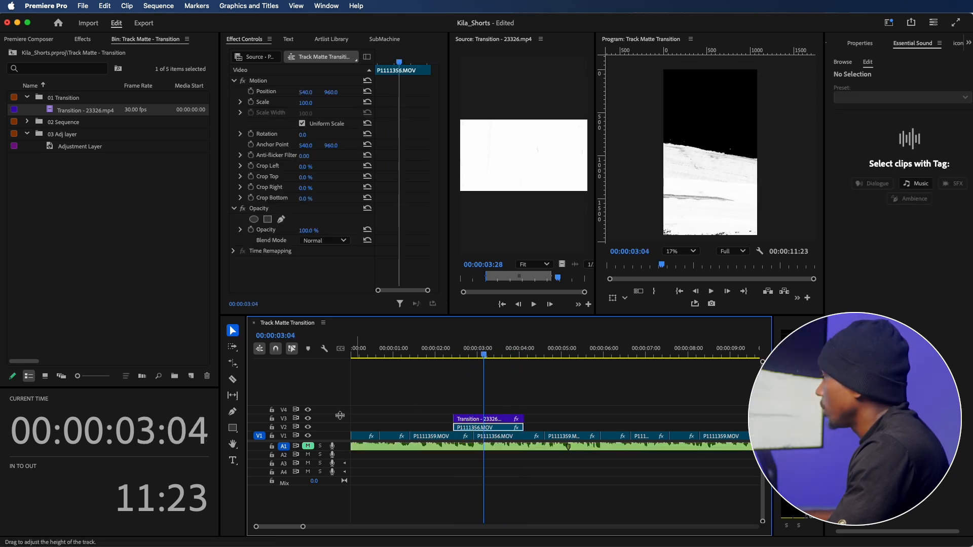
pyautogui.click(308, 419)
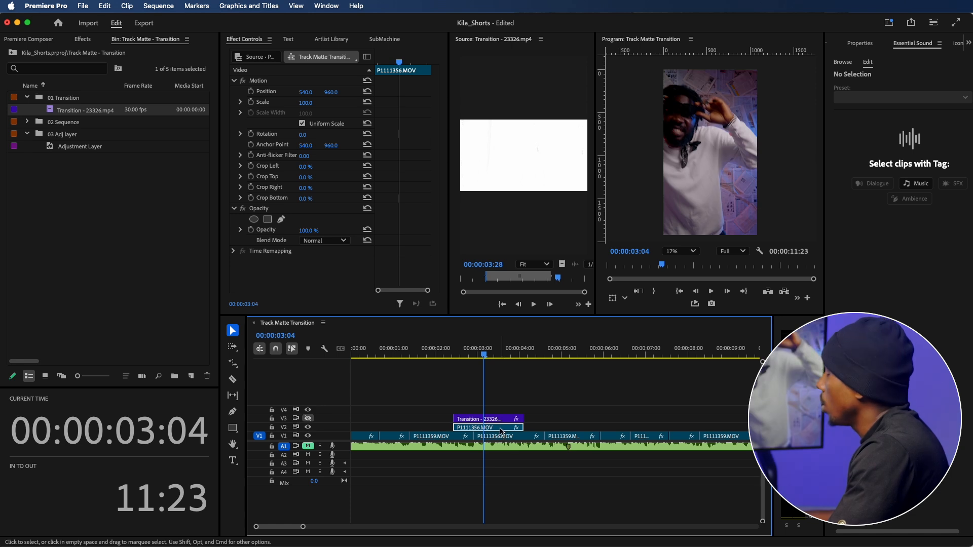
pyautogui.click(84, 40)
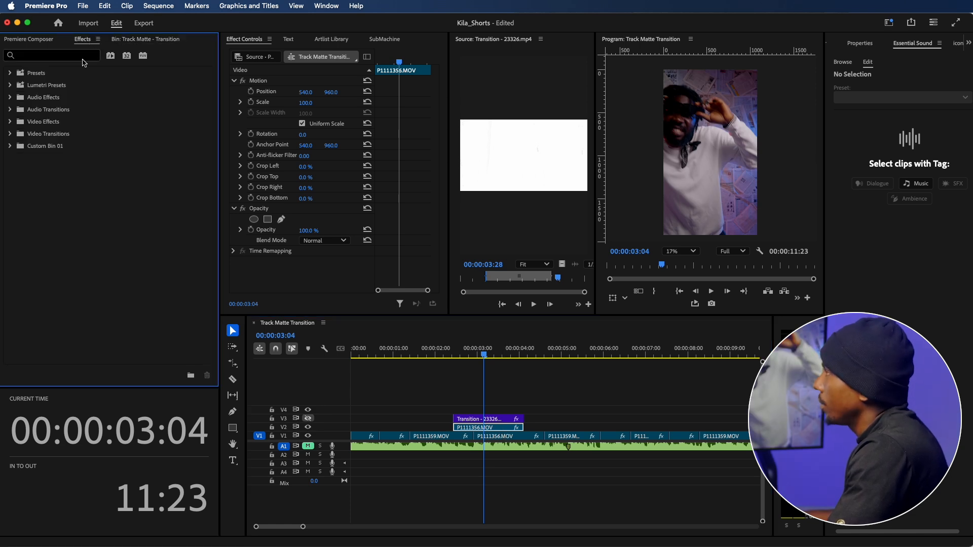
pyautogui.write('t')
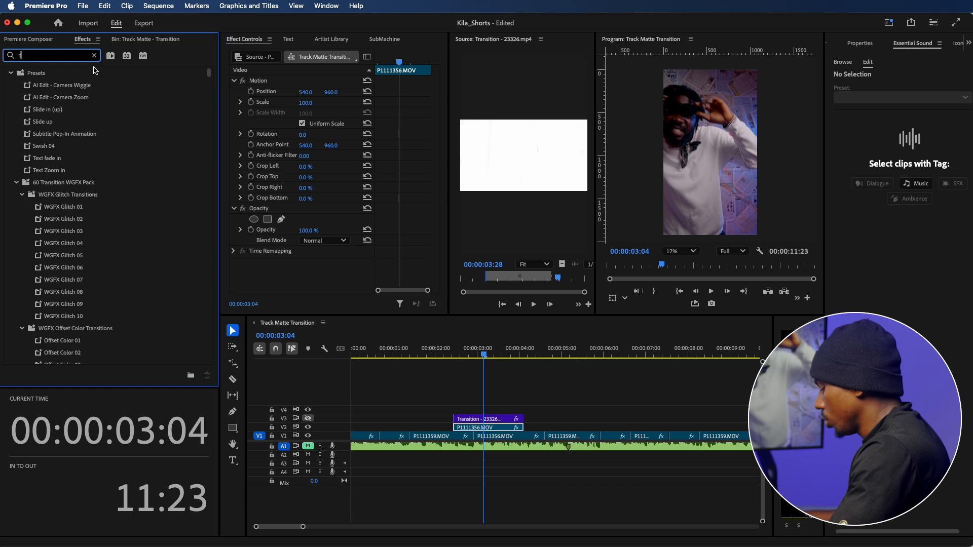
pyautogui.write('int')
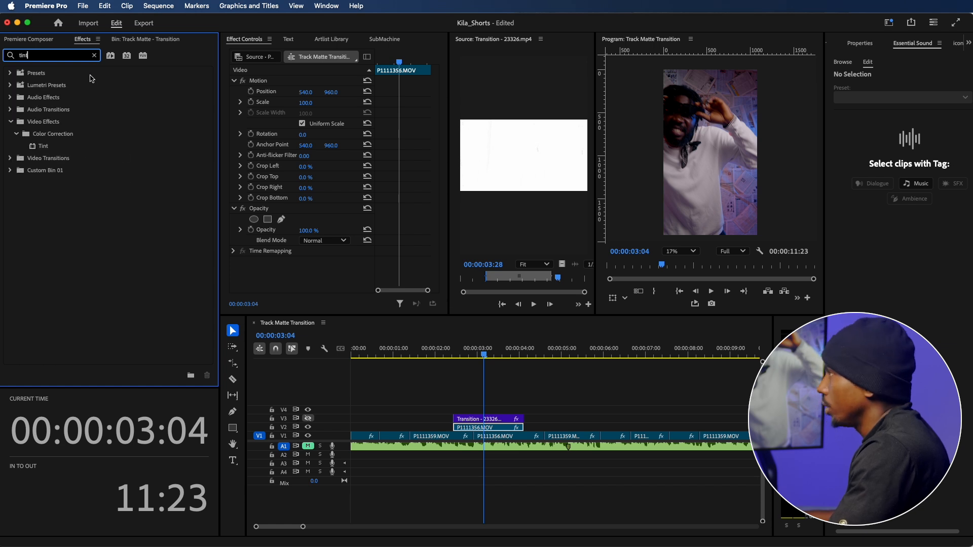
pyautogui.moveTo(44, 146); pyautogui.dragTo(487, 430)
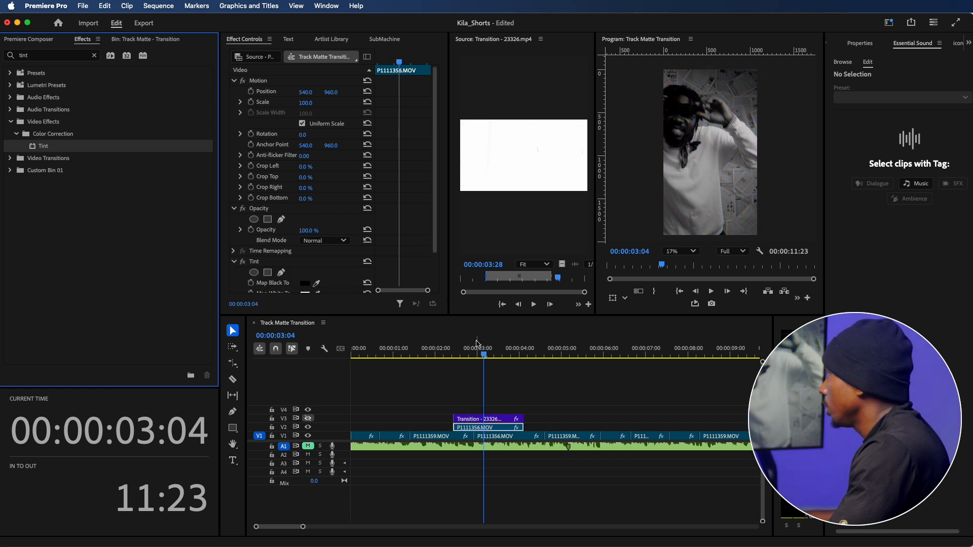
# Step: Nest the tinted V2 clip, accepting the proposed sequence name
pyautogui.click(477, 431)
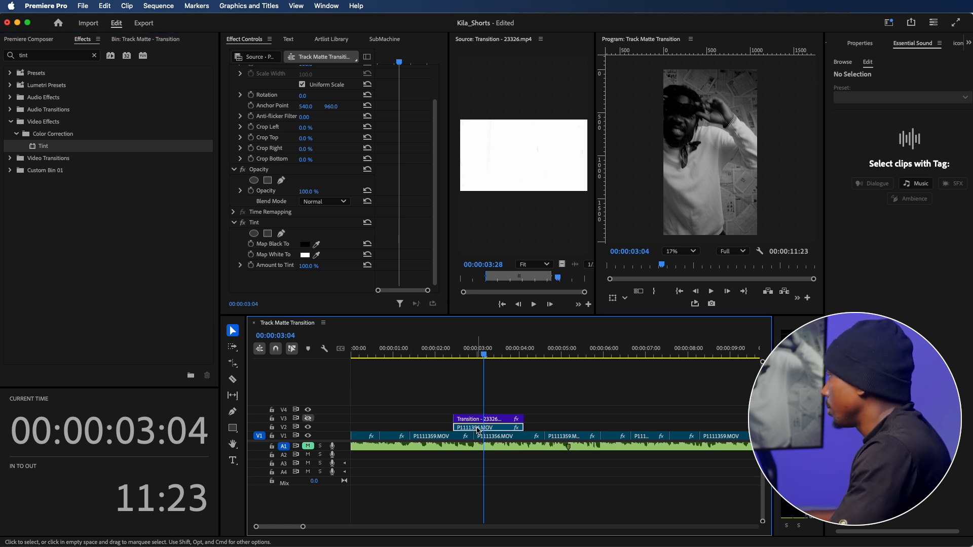
pyautogui.rightClick(477, 431)
pyautogui.click(501, 282)
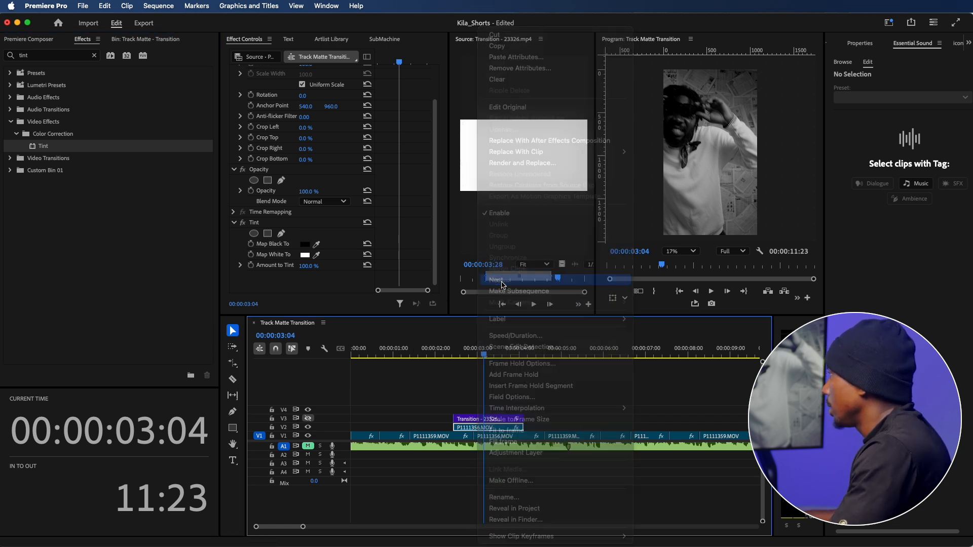
pyautogui.click(538, 297)
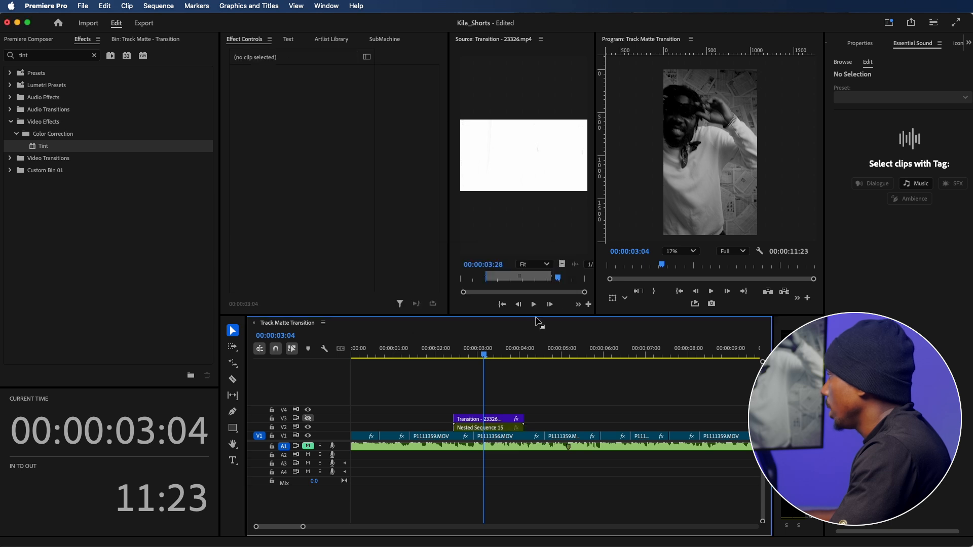
# Step: Show track V3 again and apply the Track Matte Key effect to the nested clip on V2
pyautogui.click(475, 428)
pyautogui.click(307, 418)
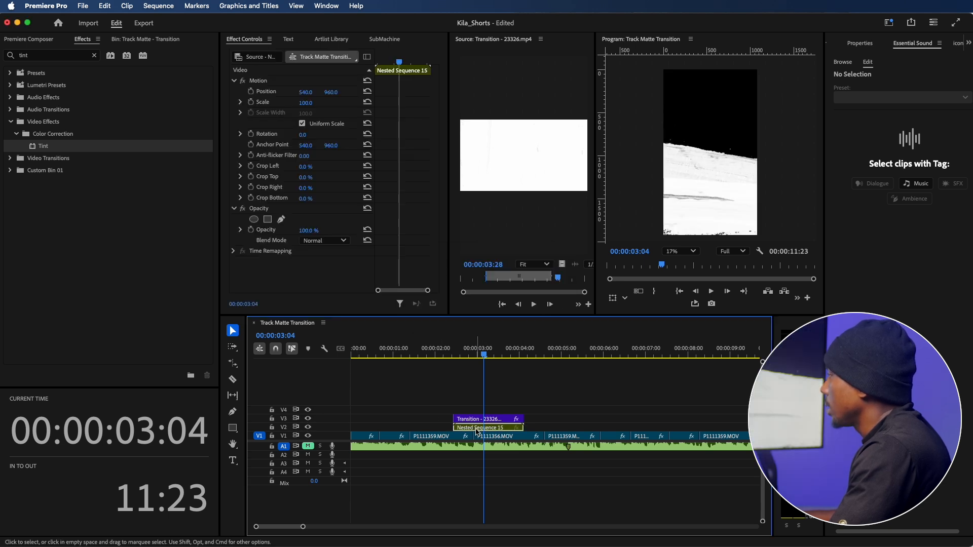
pyautogui.click(46, 55)
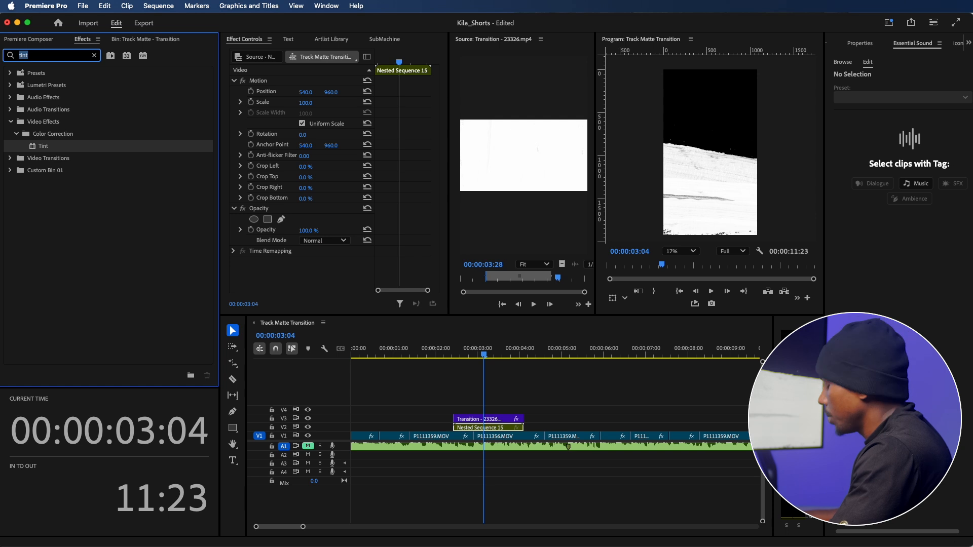
pyautogui.write('track m')
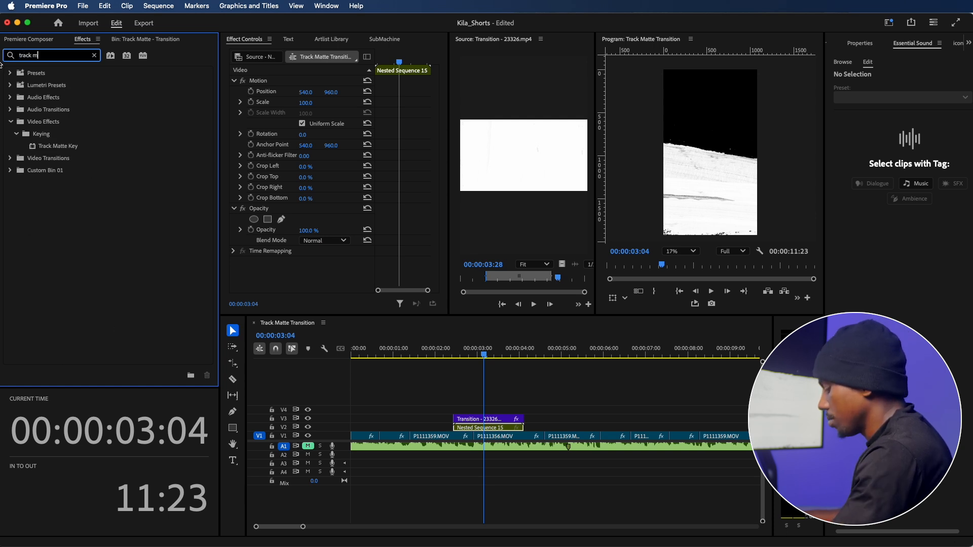
pyautogui.write('a')
pyautogui.click(53, 147)
pyautogui.moveTo(206, 184); pyautogui.dragTo(469, 430)
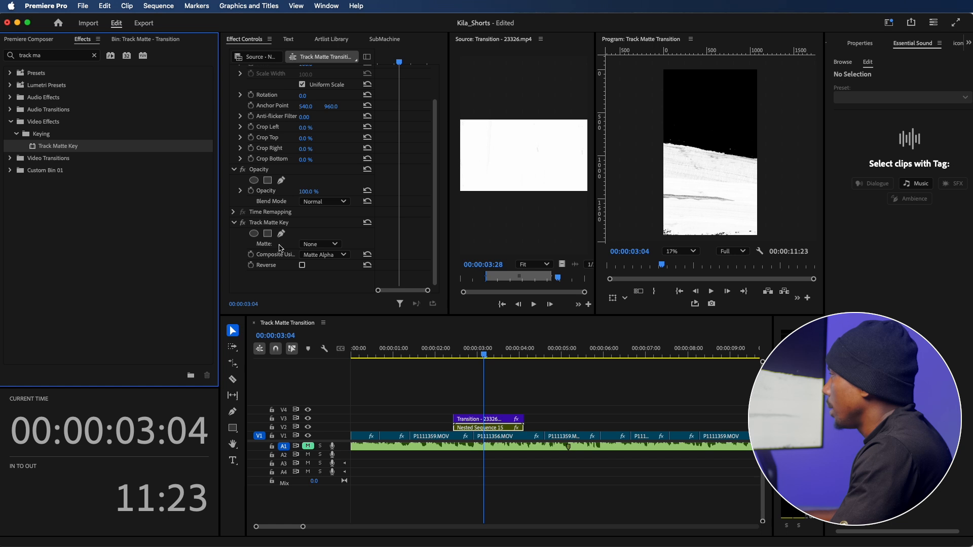
# Step: Set the Track Matte Key's matte to Video 3, composite using Matte Luma, and enable Reverse
pyautogui.click(323, 248)
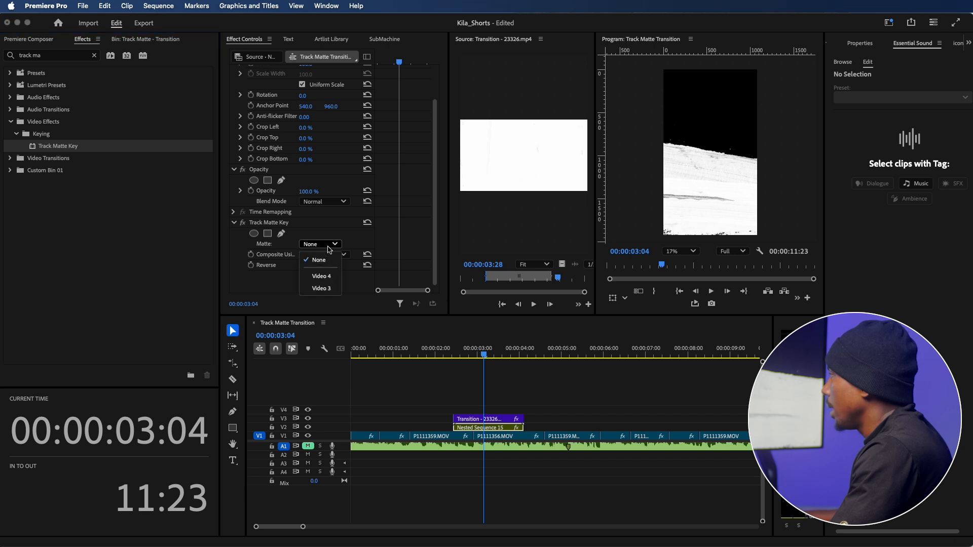
pyautogui.click(320, 287)
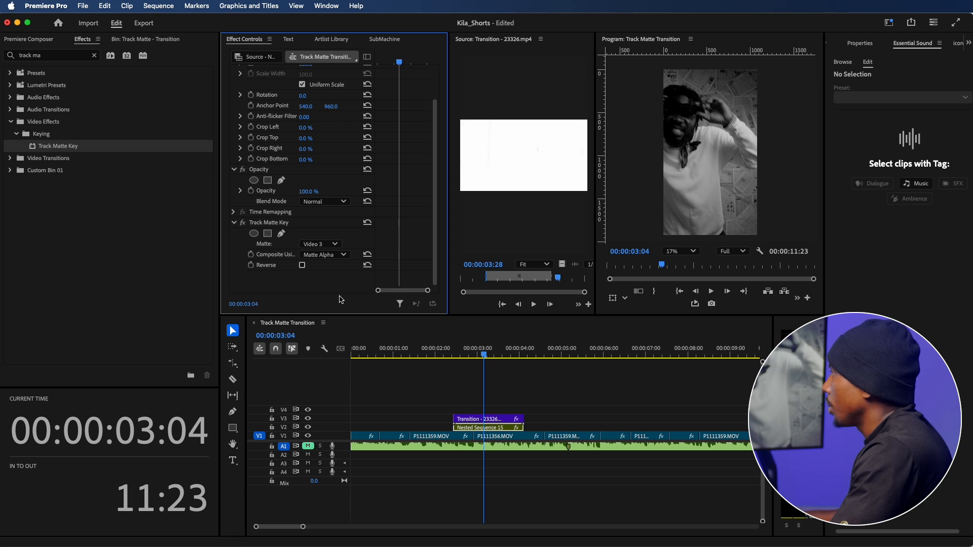
pyautogui.click(311, 259)
pyautogui.click(319, 284)
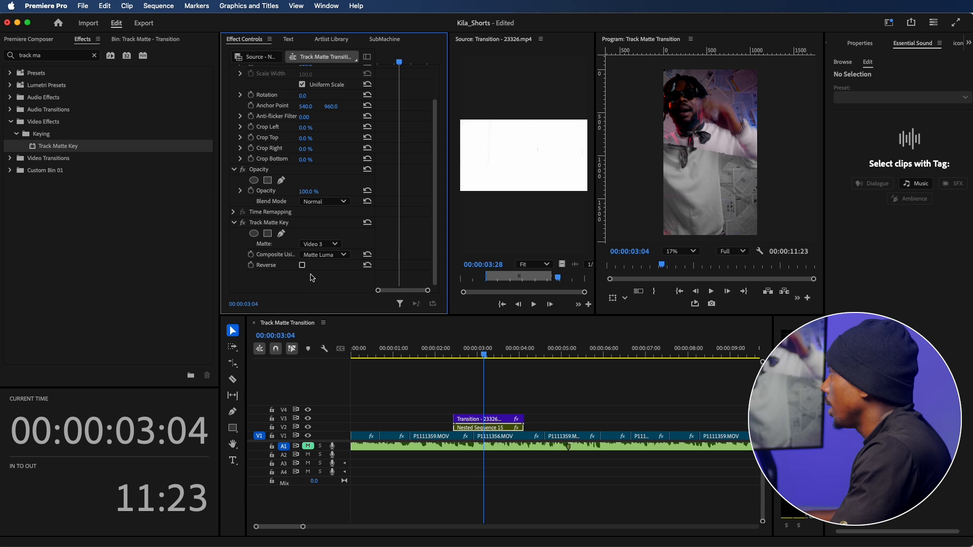
pyautogui.click(302, 267)
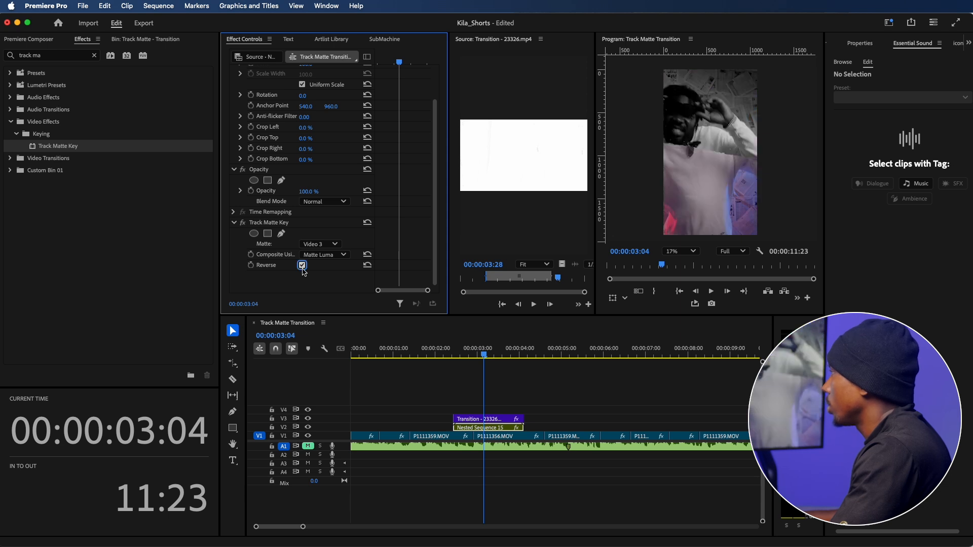
# Step: Play back the finished track matte transition from its start at 00:00:02:11
pyautogui.click(453, 351)
pyautogui.press('space')
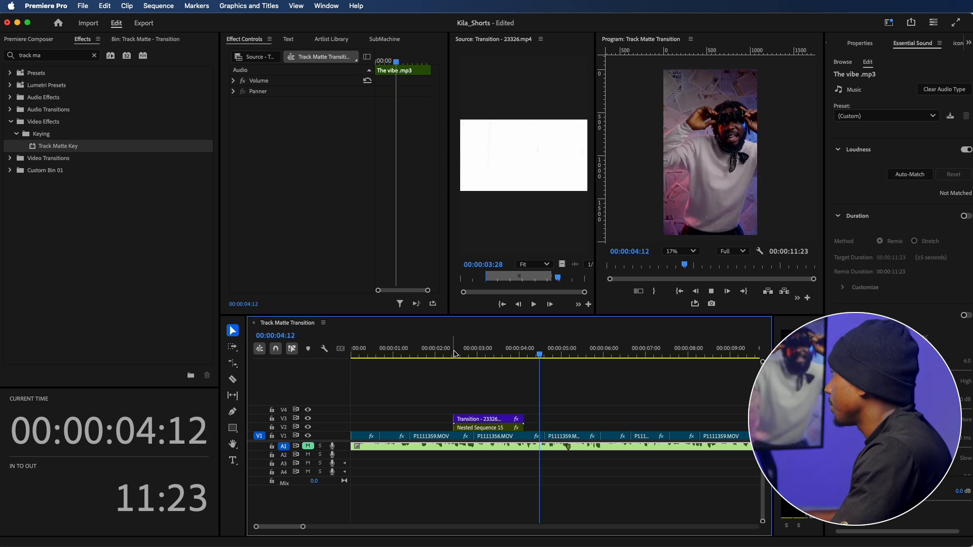
pyautogui.click(454, 353)
pyautogui.press('space')
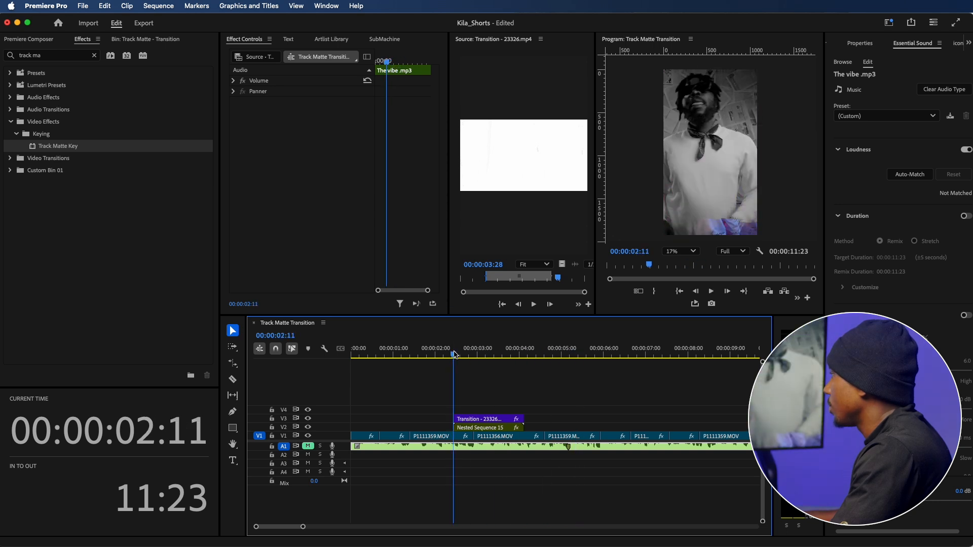
pyautogui.click(309, 446)
pyautogui.press('space')
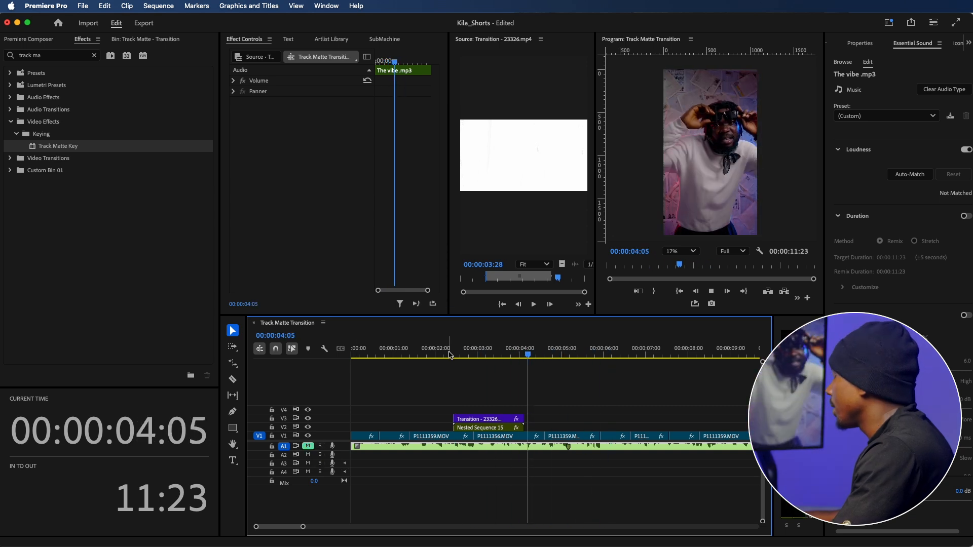
pyautogui.press('space')
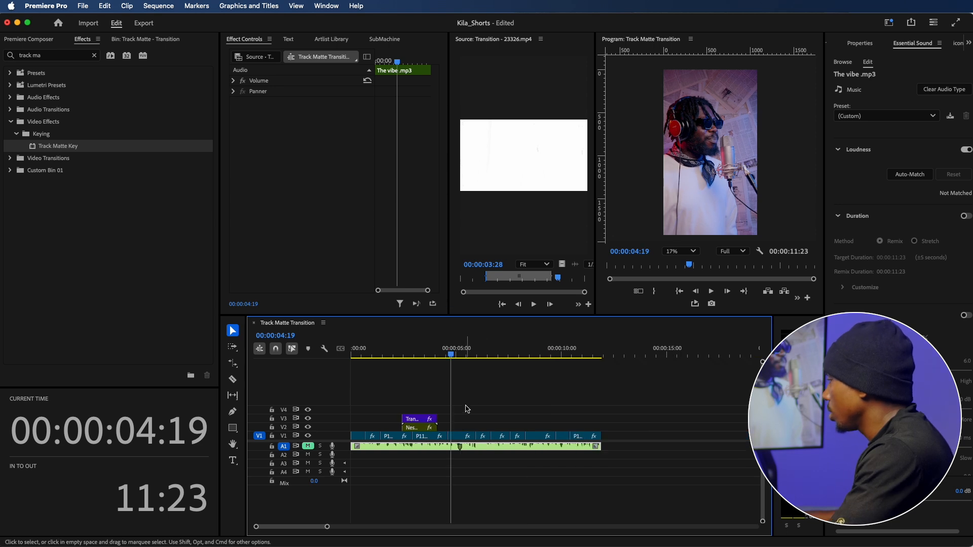
# Step: Copy the transition clip along V3 to just after 00:00:06:00 and duplicate the short P1111359.MOV clip onto V2 beneath it
pyautogui.click(494, 418)
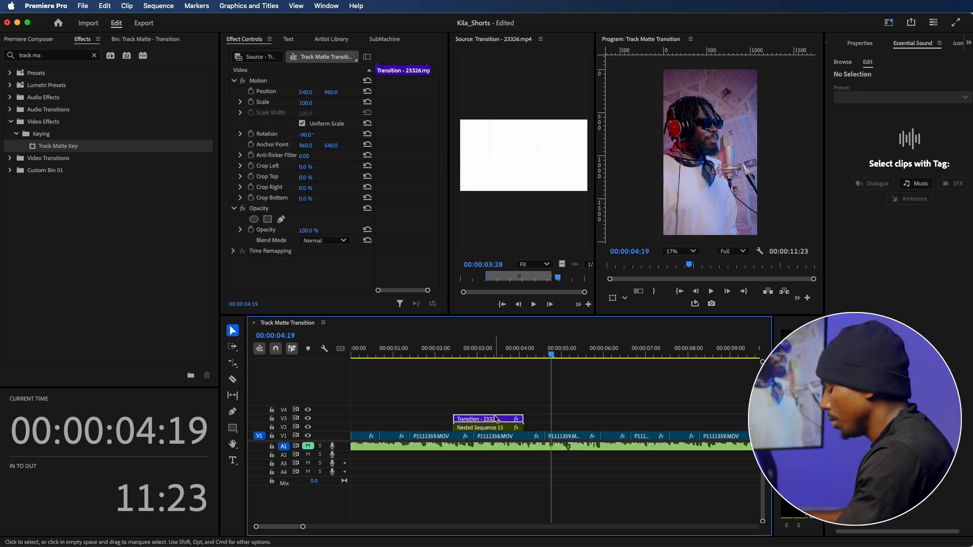
pyautogui.moveTo(494, 420); pyautogui.dragTo(629, 428)
pyautogui.click(649, 438)
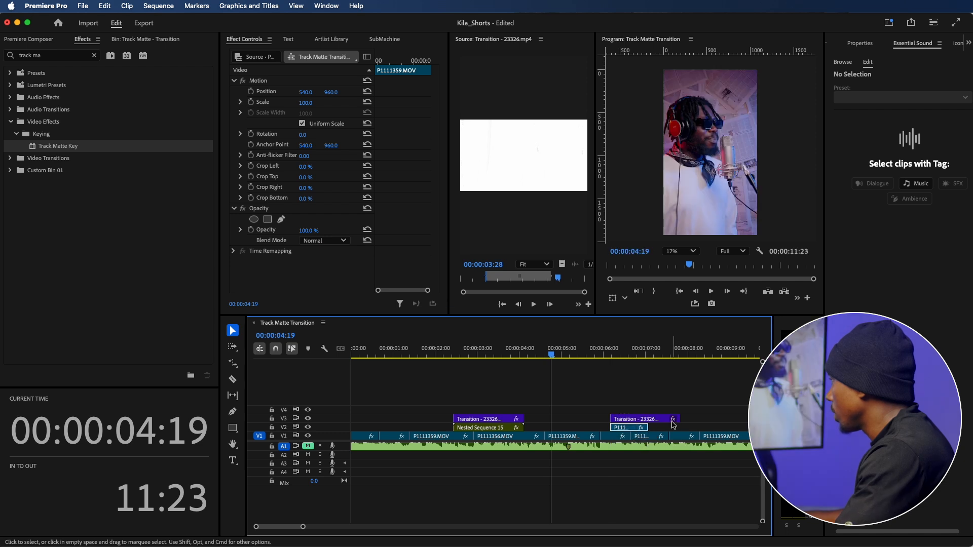
# Step: Rate-stretch the second transition clip on V3 so it ends together with the short P1111359.MOV clip beneath it on V2
pyautogui.click(642, 421)
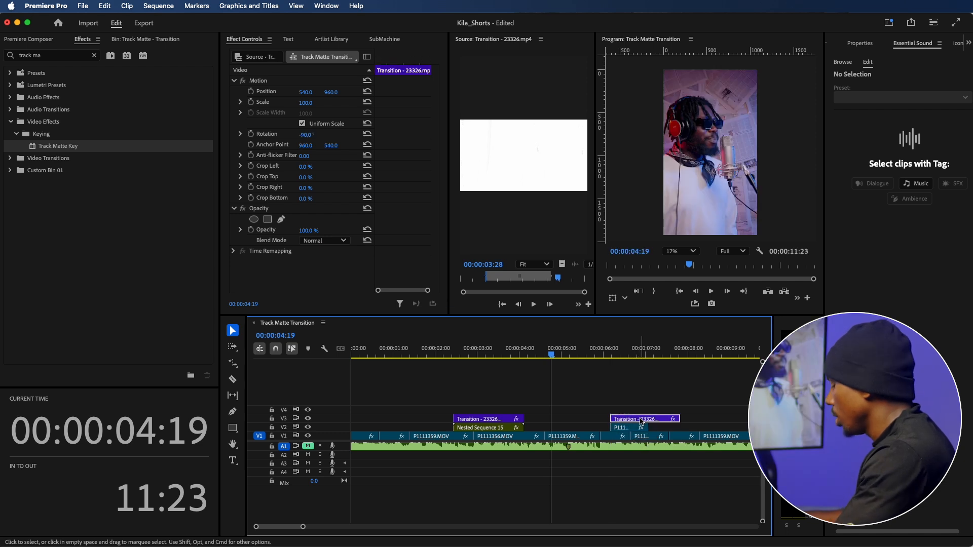
pyautogui.press('r')
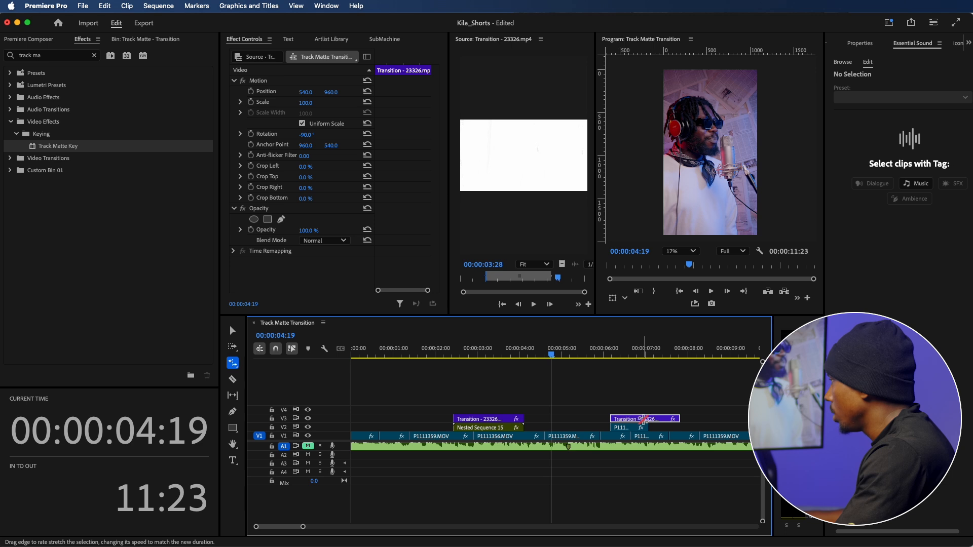
pyautogui.moveTo(678, 417); pyautogui.dragTo(648, 416)
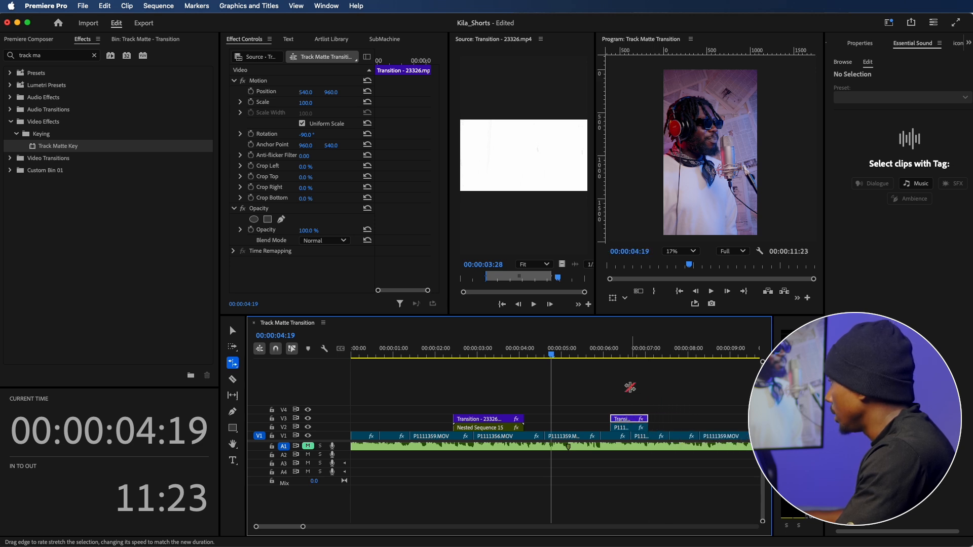
# Step: Move the playhead to 00:00:06:11 and apply the Tint effect to the short P1111359.MOV clip on V2
pyautogui.click(621, 355)
pyautogui.press('=')
pyautogui.press('=')
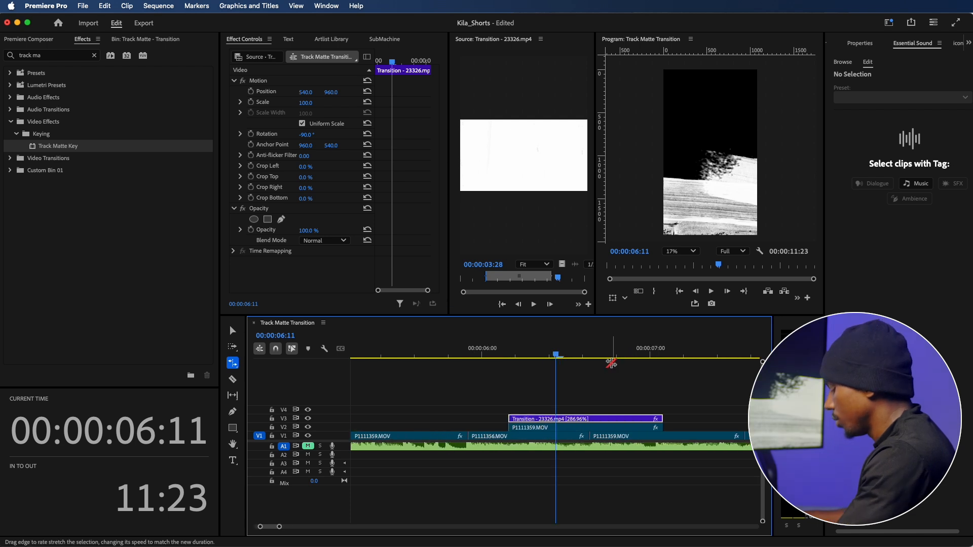
pyautogui.press('v')
pyautogui.click(573, 429)
pyautogui.hotkey('shift', '7')
pyautogui.write('tint')
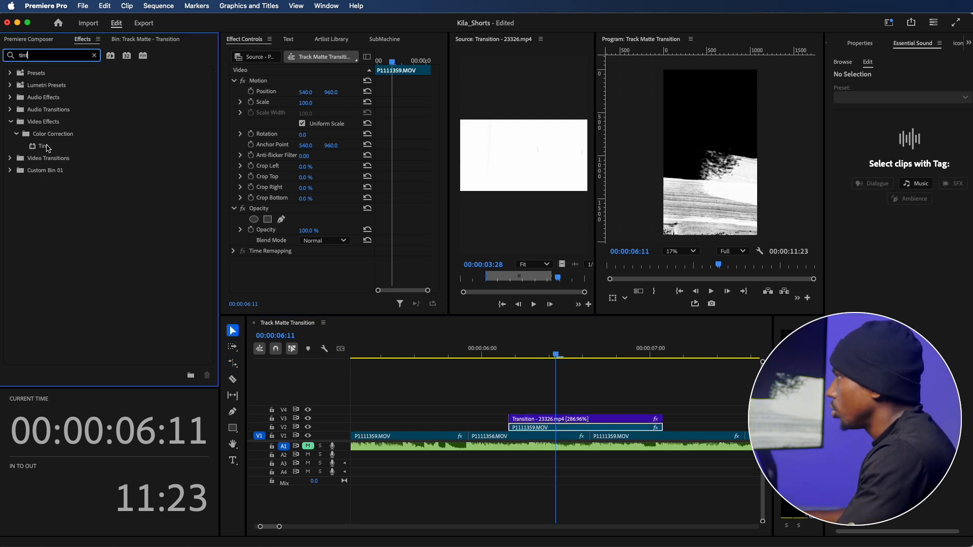
pyautogui.moveTo(46, 147); pyautogui.dragTo(608, 429)
# Step: Nest the tinted P1111359.MOV clip on V2, keeping the default sequence name
pyautogui.rightClick(607, 429)
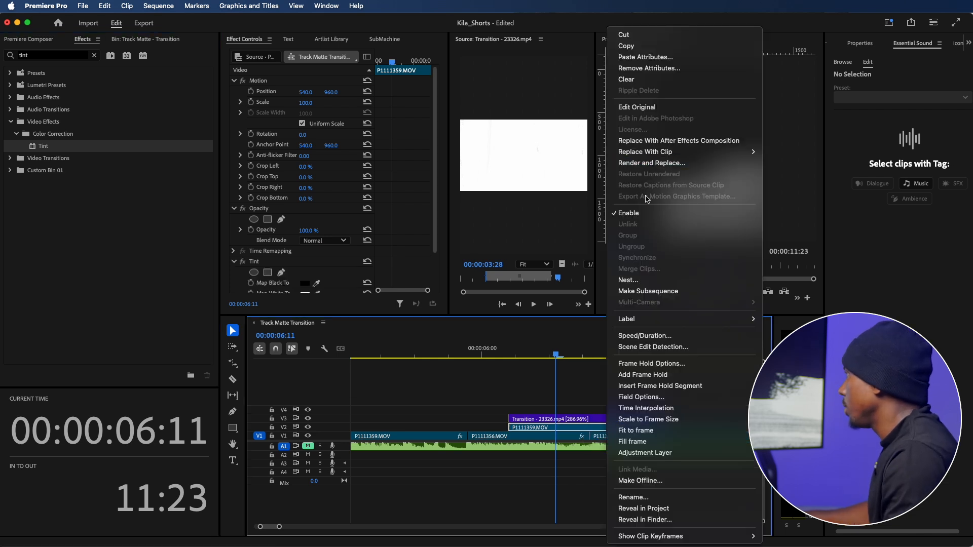
pyautogui.click(629, 279)
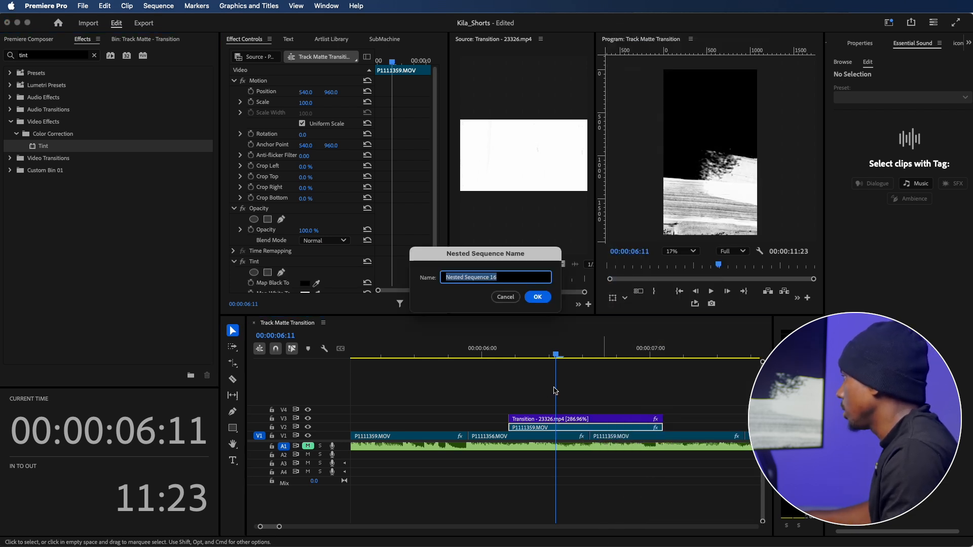
pyautogui.click(540, 299)
# Step: Find the Track Matte Key effect and apply it to the second nested clip on V2
pyautogui.click(46, 57)
pyautogui.write('trac')
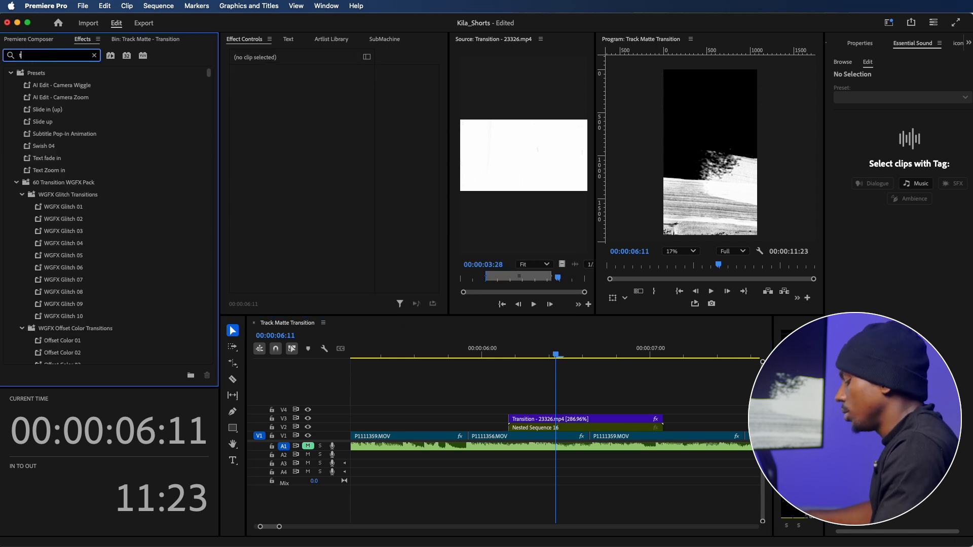
pyautogui.click(46, 173)
pyautogui.moveTo(46, 174); pyautogui.dragTo(558, 428)
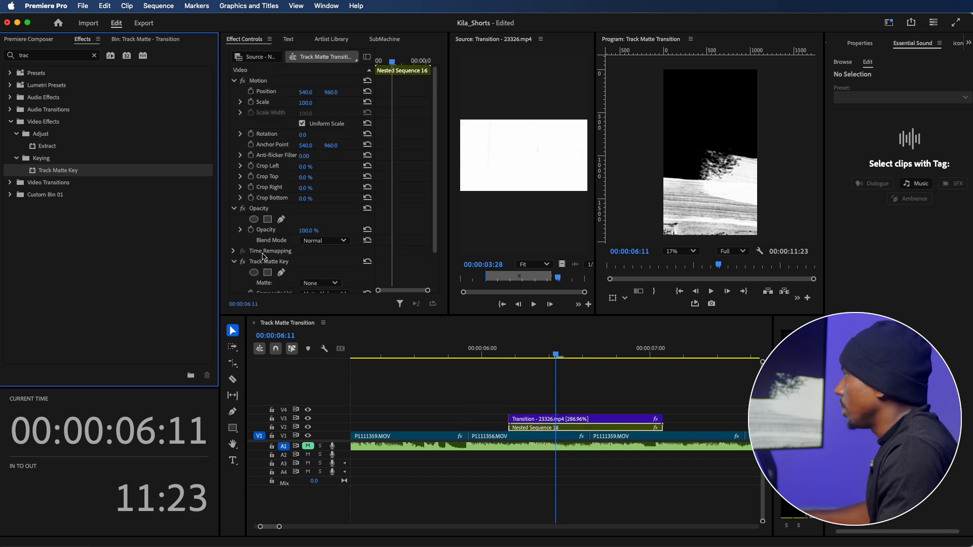
# Step: For the second nested clip's Track Matte Key, choose Video 3 as matte, composite using Matte Luma, and enable Reverse
pyautogui.scroll(-2, 273, 254)
pyautogui.click(318, 246)
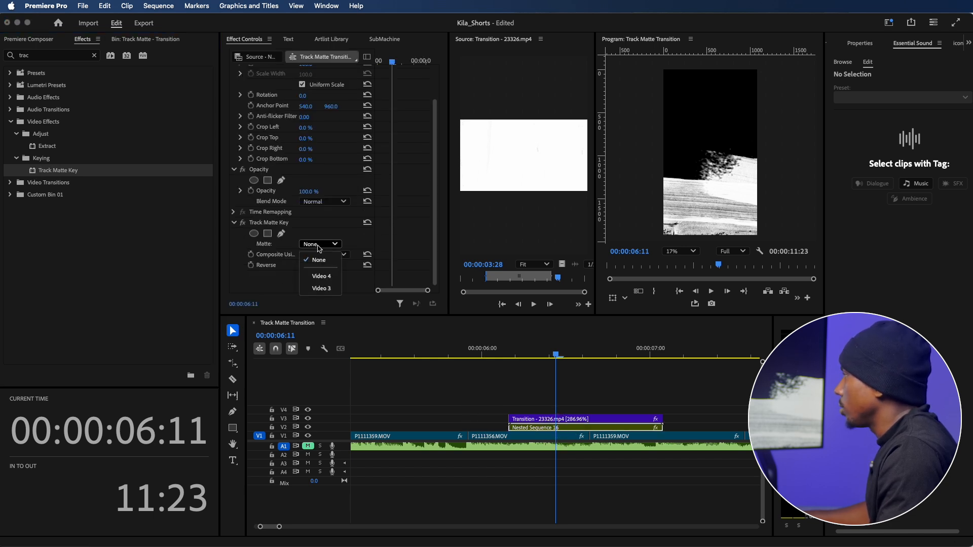
pyautogui.click(325, 289)
pyautogui.click(321, 256)
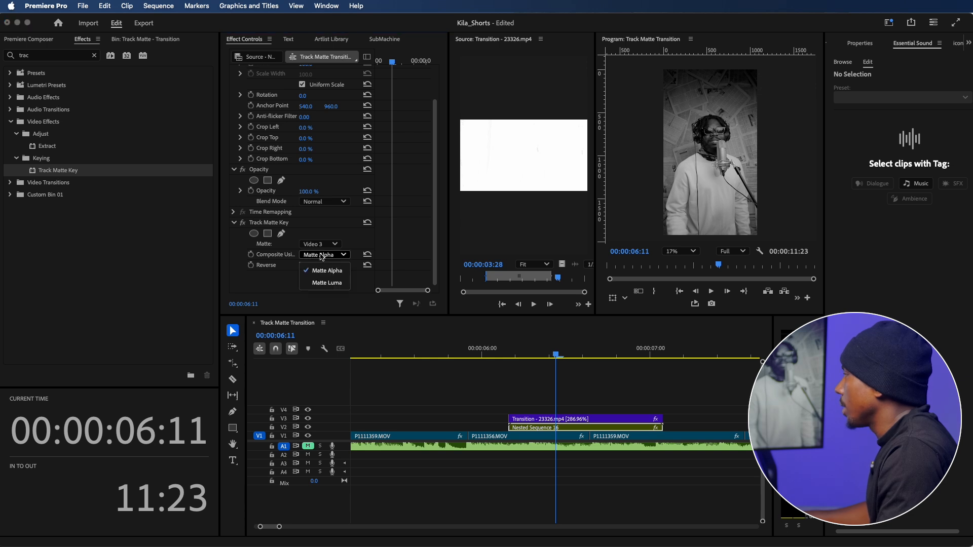
pyautogui.click(327, 283)
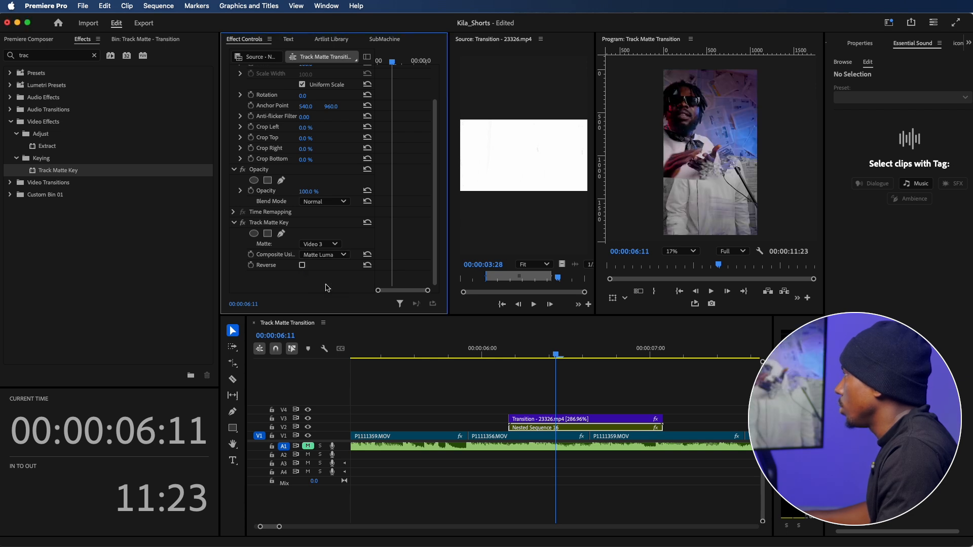
pyautogui.click(302, 266)
# Step: Play back the second track matte transition twice, starting from just before it around 00:00:06:00
pyautogui.click(492, 353)
pyautogui.press('space')
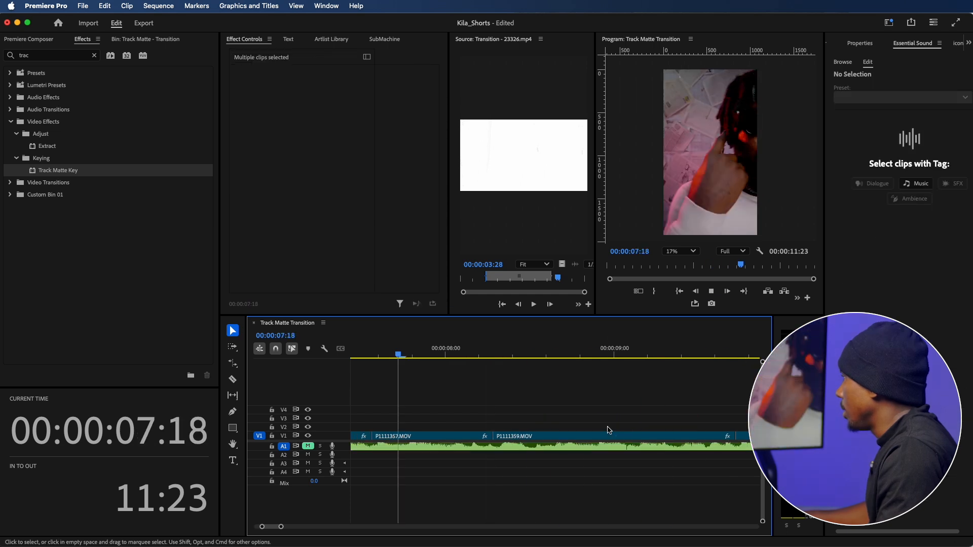
pyautogui.press('space')
pyautogui.press('-')
pyautogui.press('-')
pyautogui.click(449, 348)
pyautogui.press('space')
pyautogui.press('space')
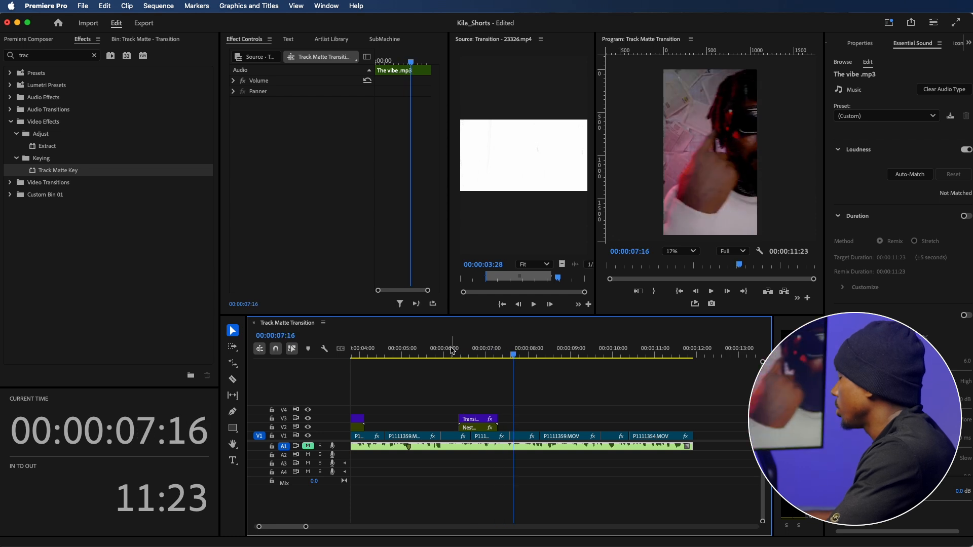